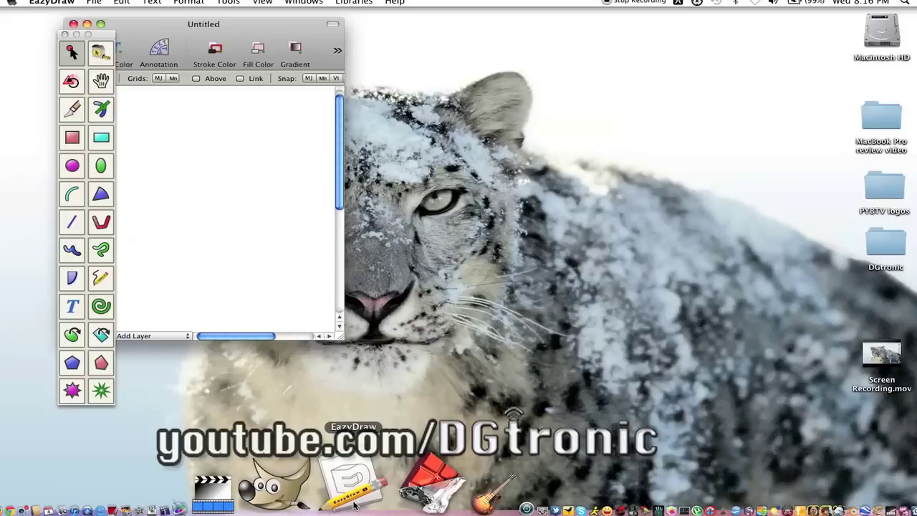
# Enlarge the drawing window beside the tool palette and show its layers drawer
pyautogui.moveTo(262, 24); pyautogui.dragTo(341, 35)
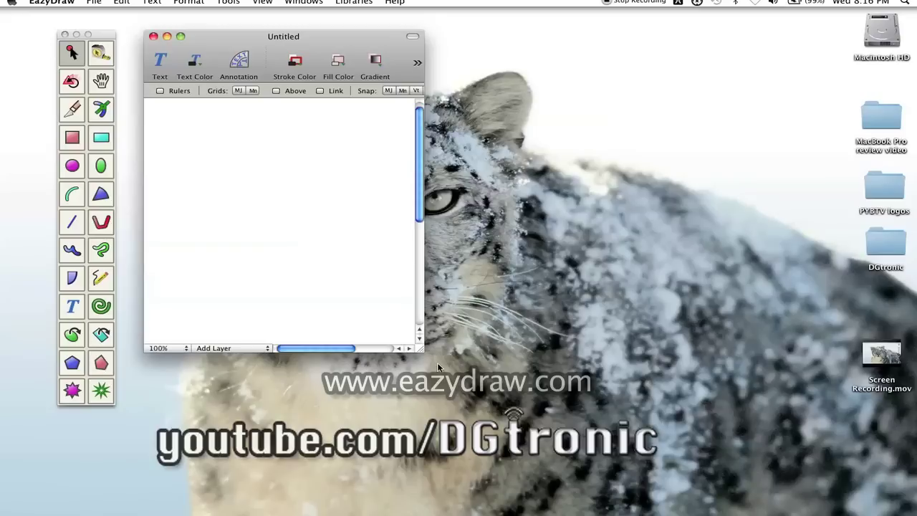
pyautogui.moveTo(419, 348); pyautogui.dragTo(812, 413)
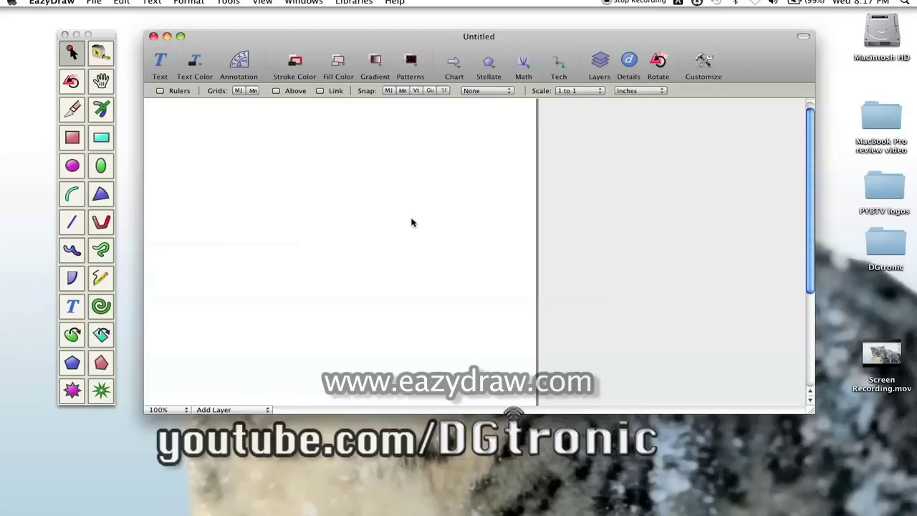
pyautogui.click(600, 62)
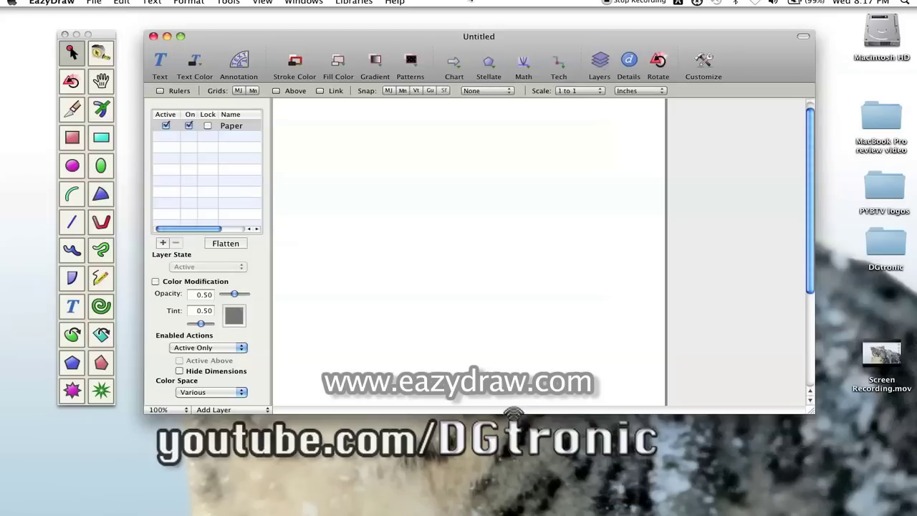
pyautogui.moveTo(99, 36); pyautogui.dragTo(92, 33)
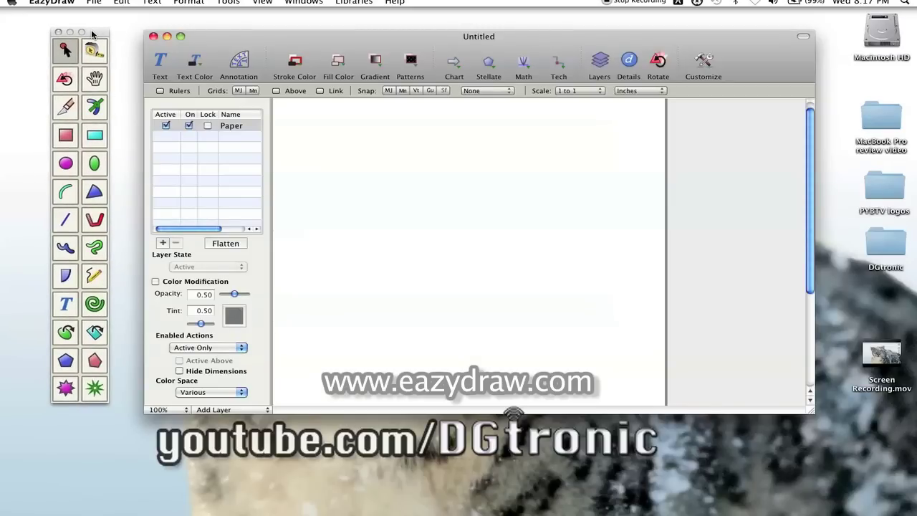
pyautogui.moveTo(92, 33); pyautogui.dragTo(104, 37)
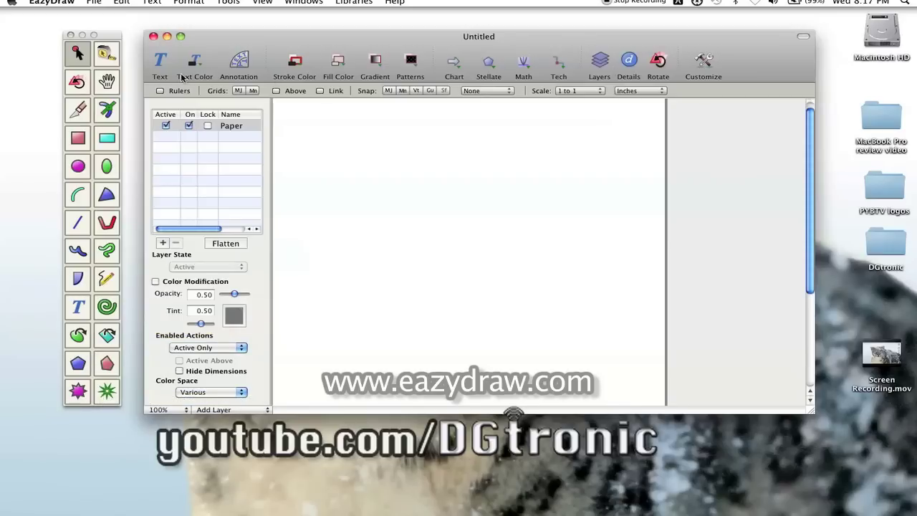
# Place a large text box across the middle of the page and view the text color choices
pyautogui.click(161, 62)
pyautogui.moveTo(320, 138); pyautogui.dragTo(595, 332)
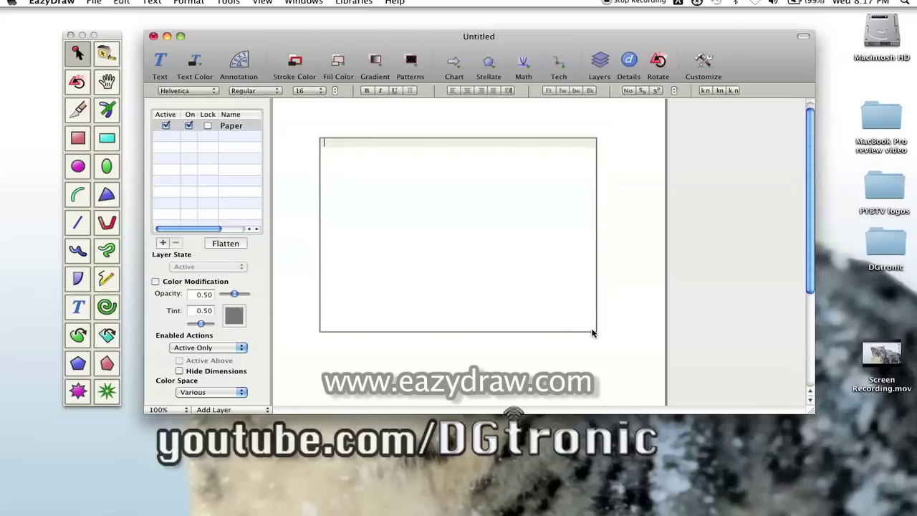
pyautogui.click(199, 65)
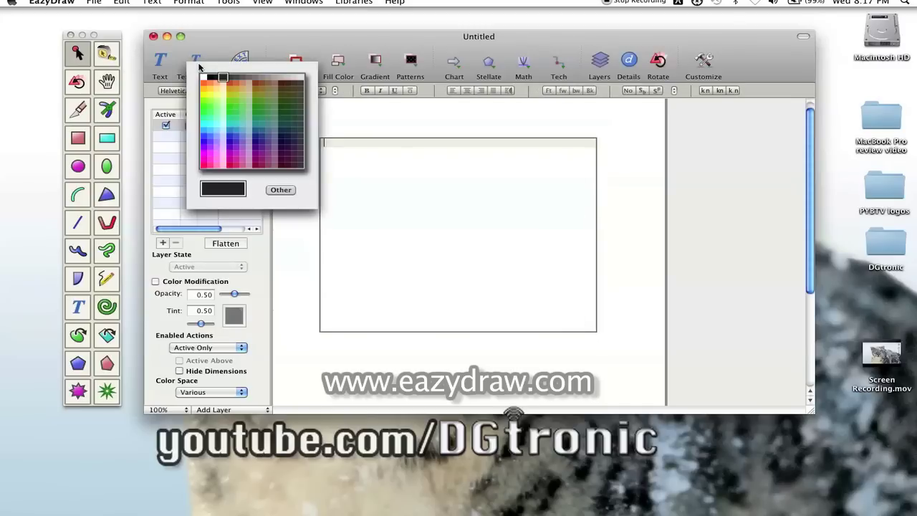
# View the annotation settings, close them, and look at the stroke color choices
pyautogui.click(238, 64)
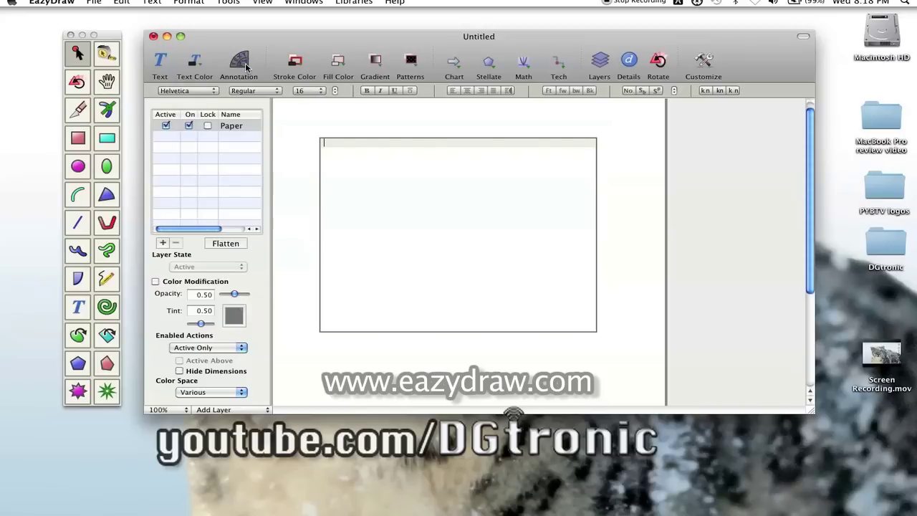
pyautogui.click(245, 66)
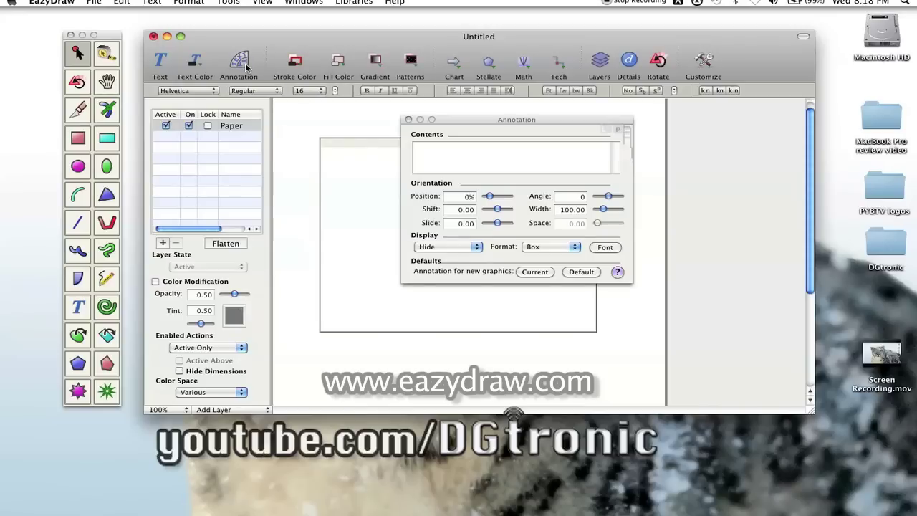
pyautogui.click(408, 119)
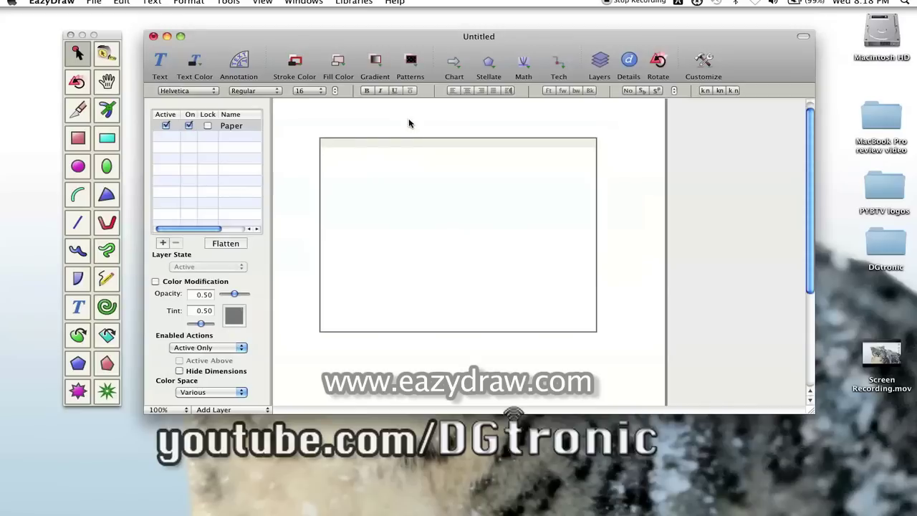
pyautogui.click(299, 66)
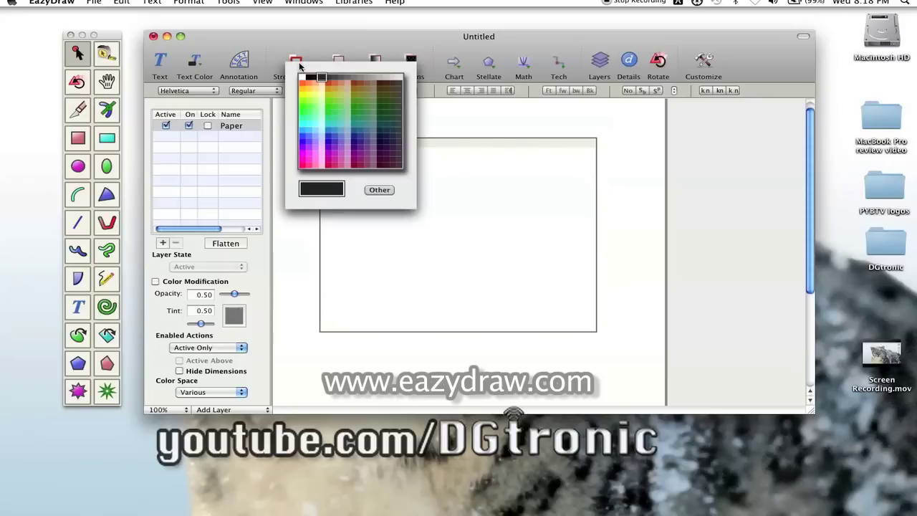
# Draw a circle about 3.2 inches in diameter near the middle of the page and color its outline magenta
pyautogui.click(79, 166)
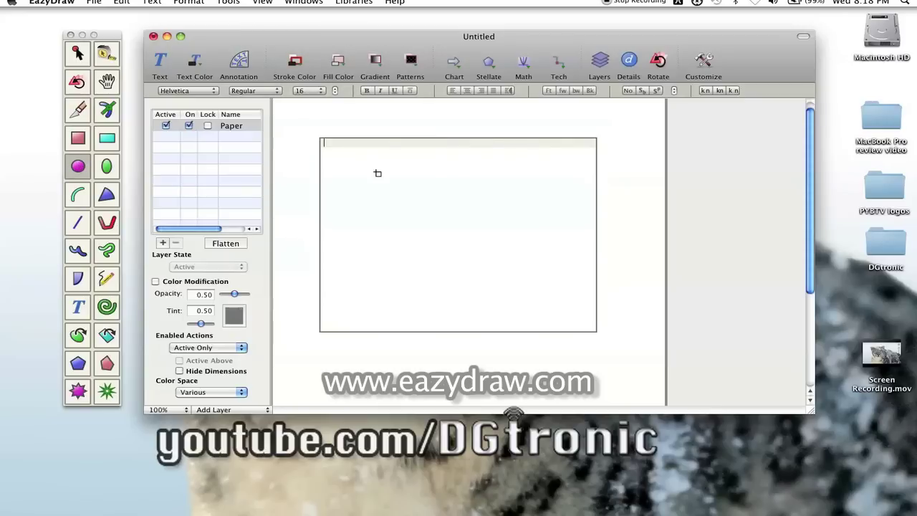
pyautogui.moveTo(378, 159)
pyautogui.mouseDown()
pyautogui.moveTo(425, 225)
pyautogui.moveTo(537, 295)
pyautogui.mouseUp()
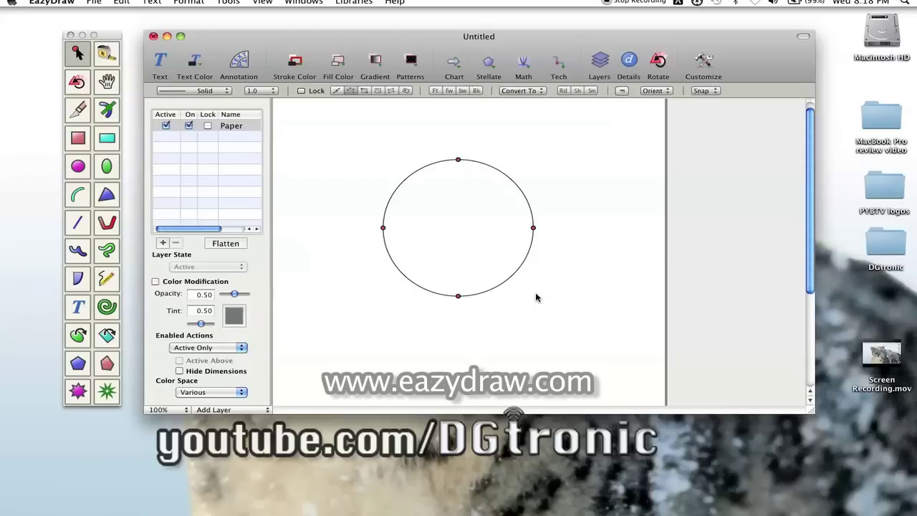
pyautogui.click(300, 67)
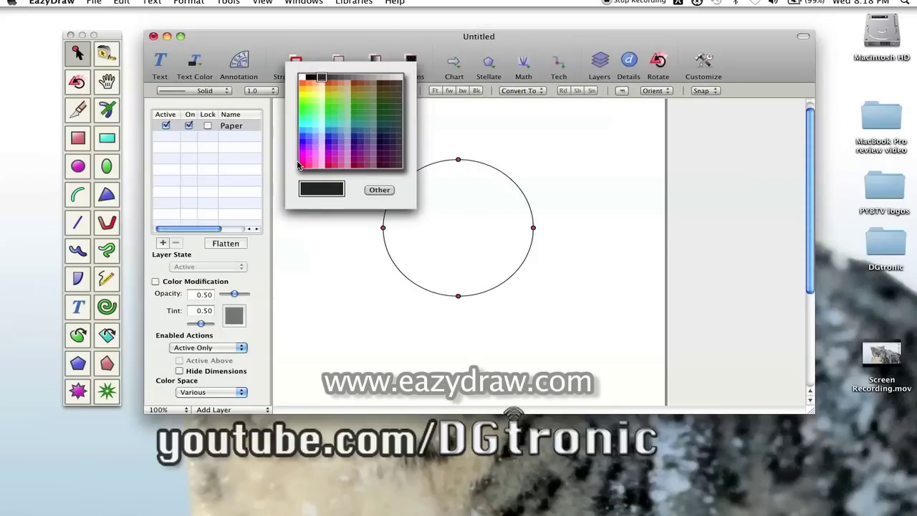
pyautogui.click(302, 163)
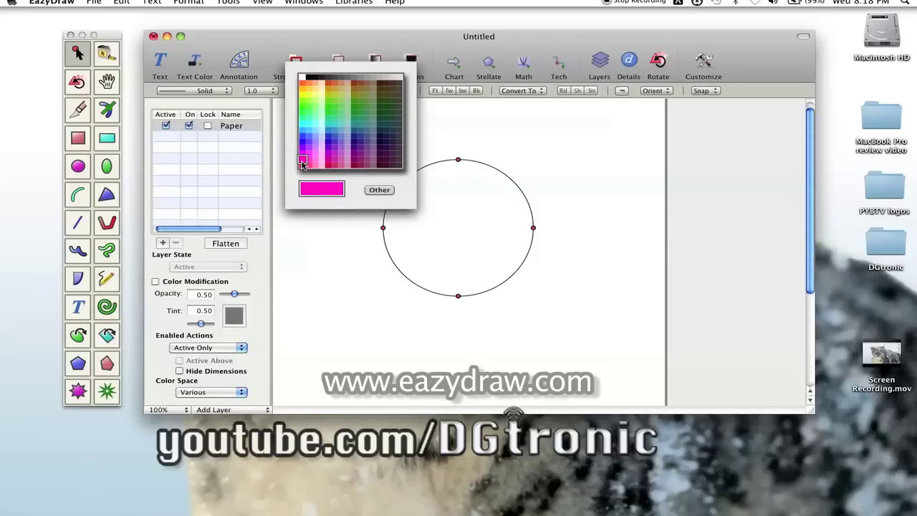
pyautogui.click(419, 213)
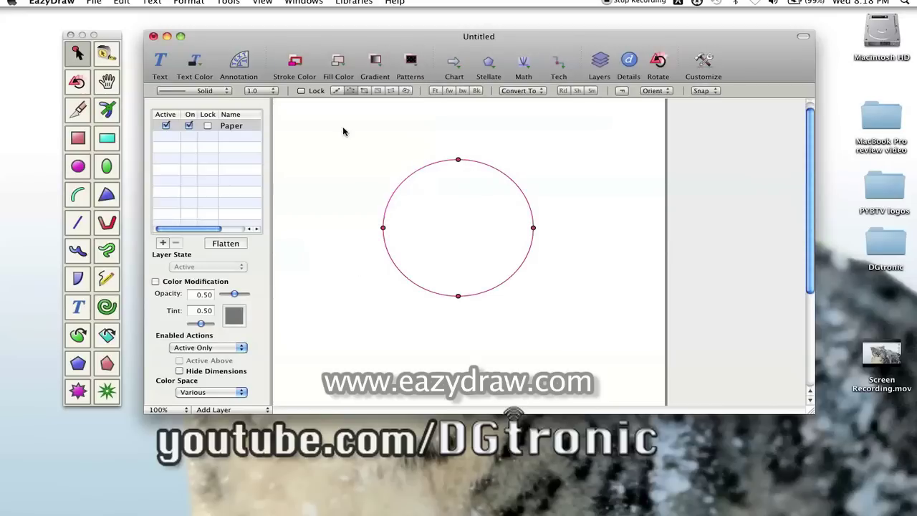
# Fill the circle with a bright mint green
pyautogui.click(342, 68)
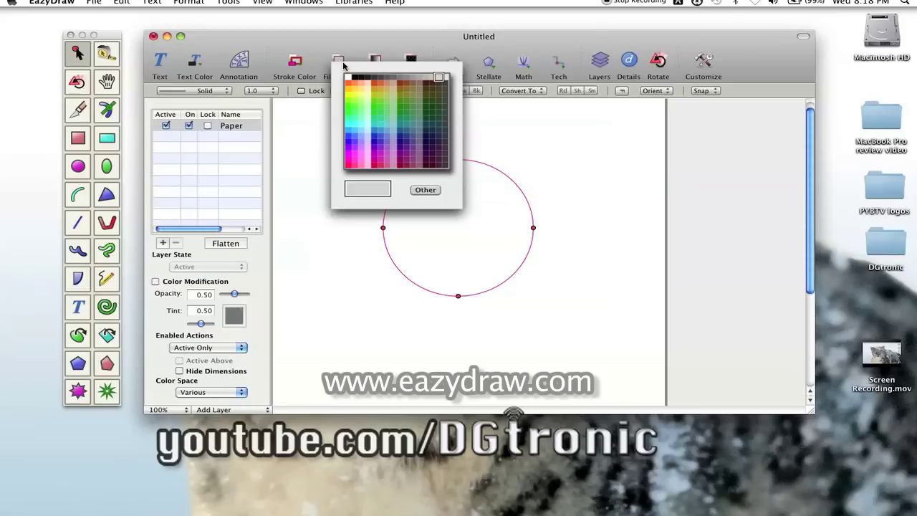
pyautogui.click(349, 119)
pyautogui.click(417, 212)
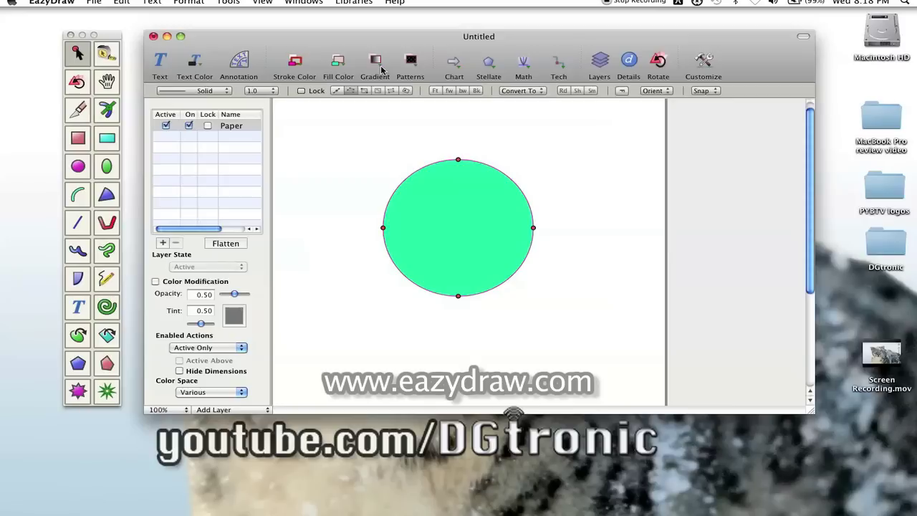
# Look through the gradient, pattern, chart, stellate and math shape choices
pyautogui.click(381, 68)
pyautogui.click(416, 66)
pyautogui.click(454, 63)
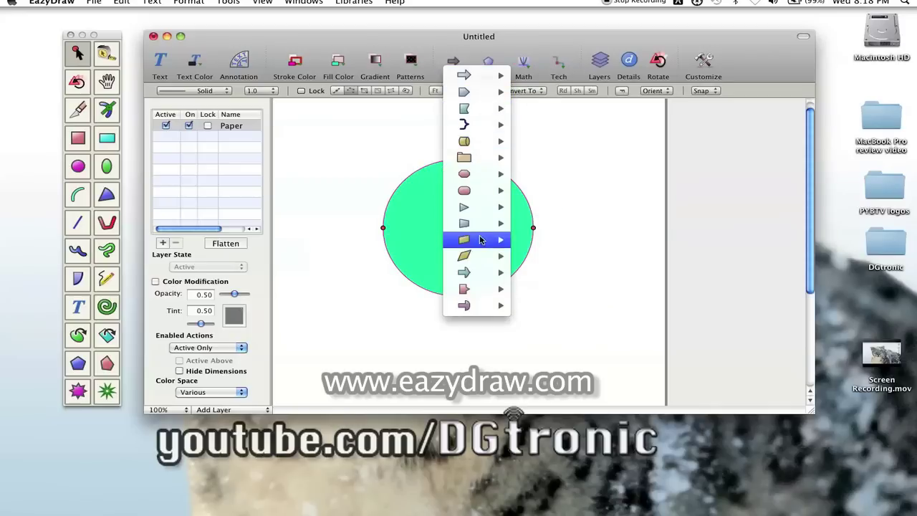
pyautogui.click(492, 72)
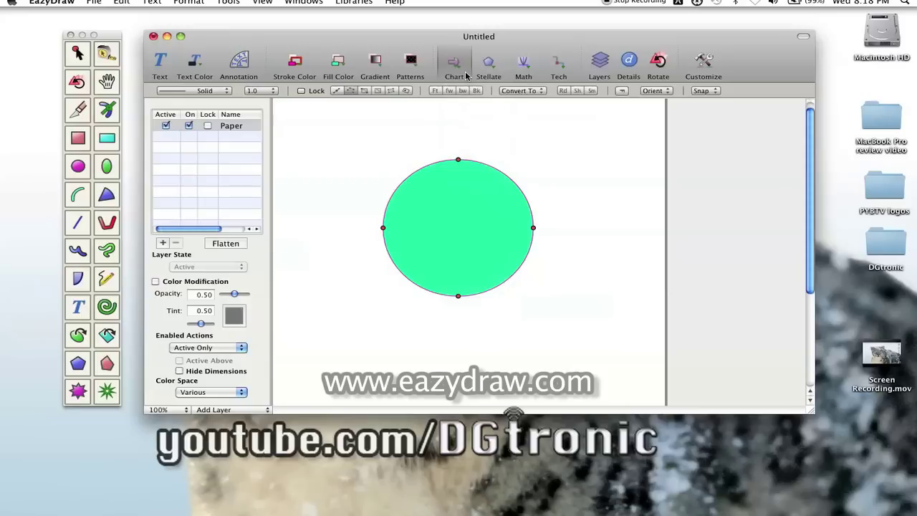
pyautogui.click(494, 72)
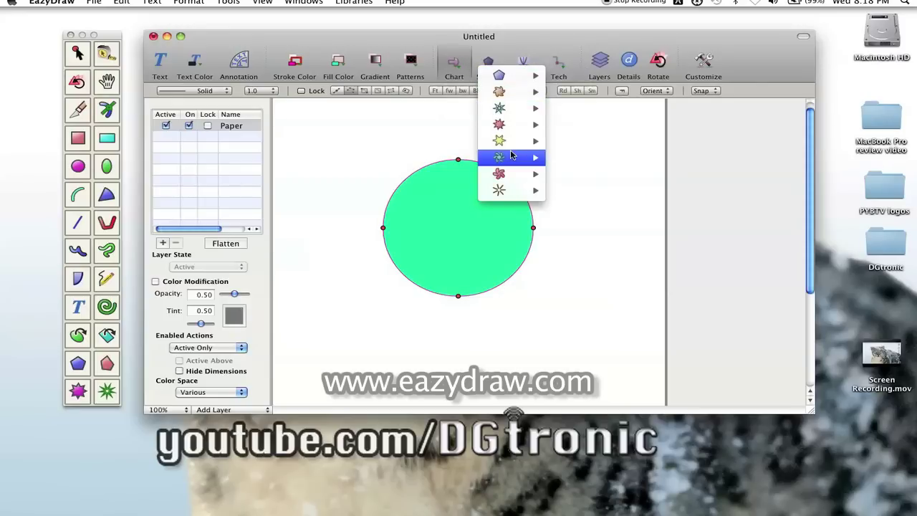
pyautogui.click(526, 75)
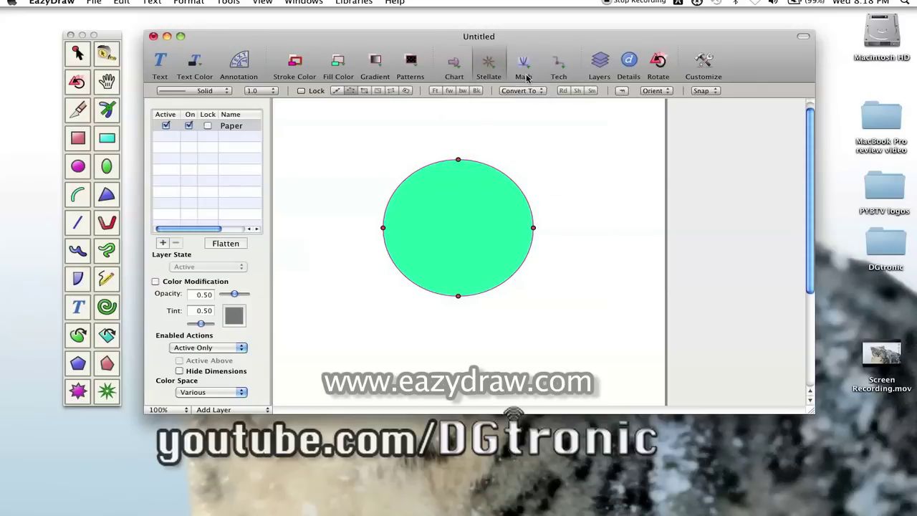
pyautogui.click(528, 68)
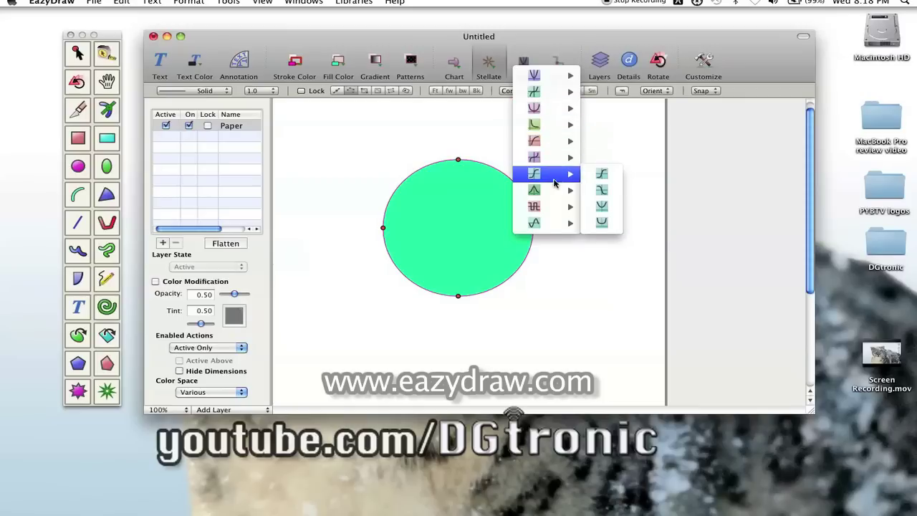
pyautogui.click(555, 224)
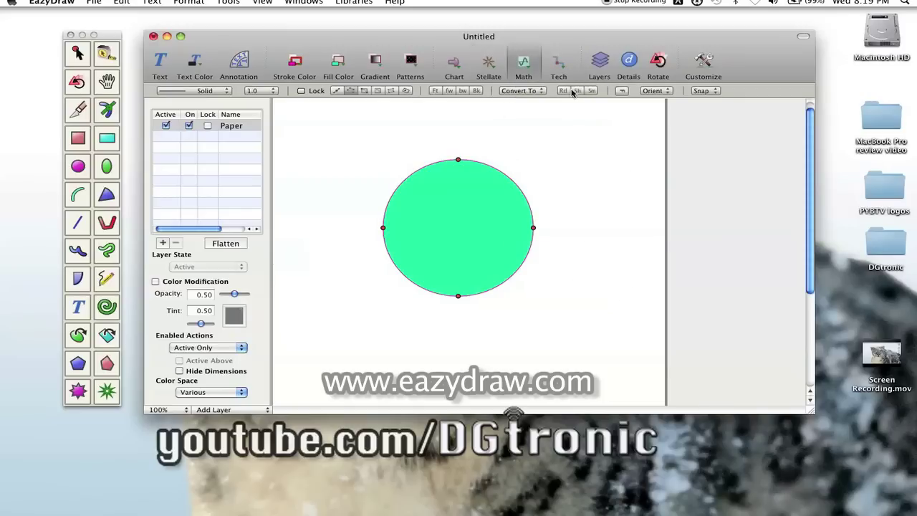
# Choose the cog from the technical shapes and show the details of the selected circle
pyautogui.click(563, 69)
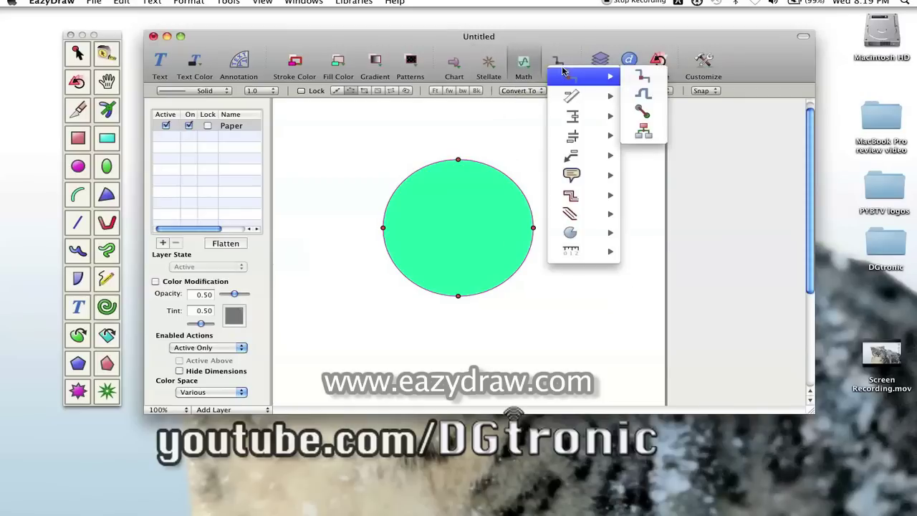
pyautogui.moveTo(565, 111)
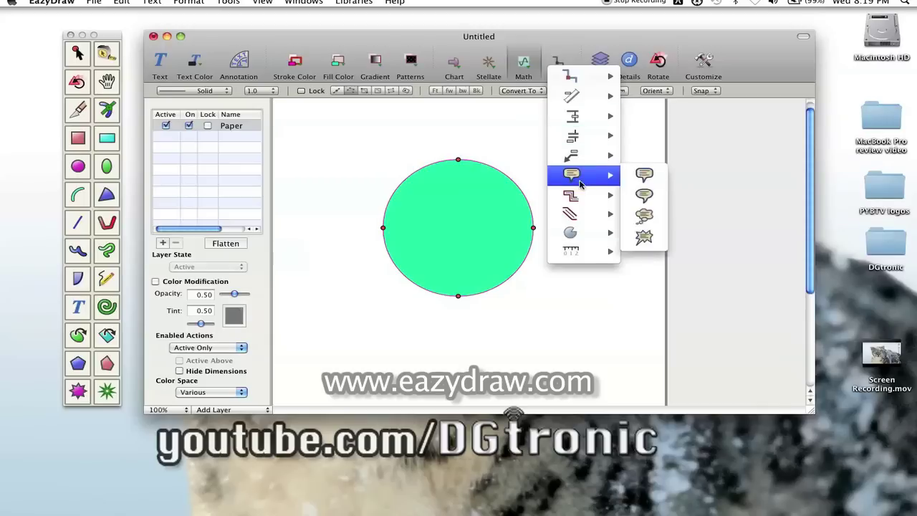
pyautogui.moveTo(577, 238)
pyautogui.click(577, 238)
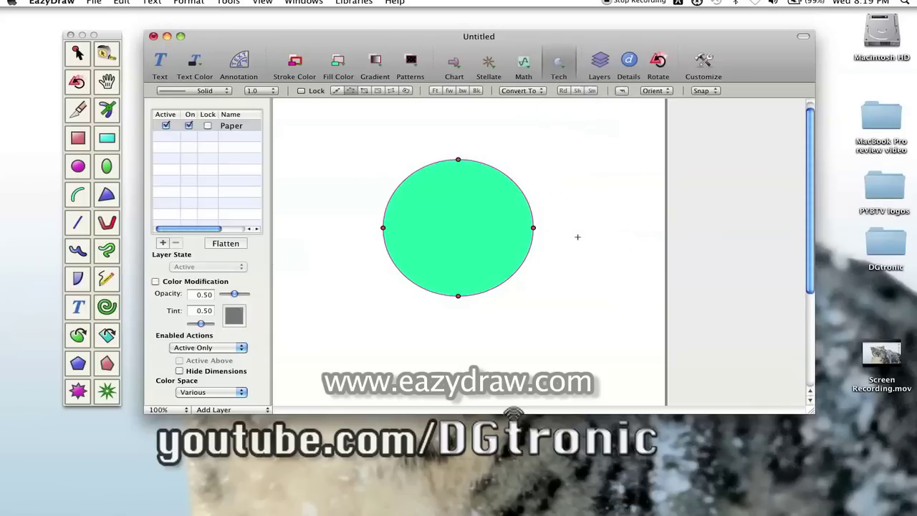
pyautogui.click(629, 61)
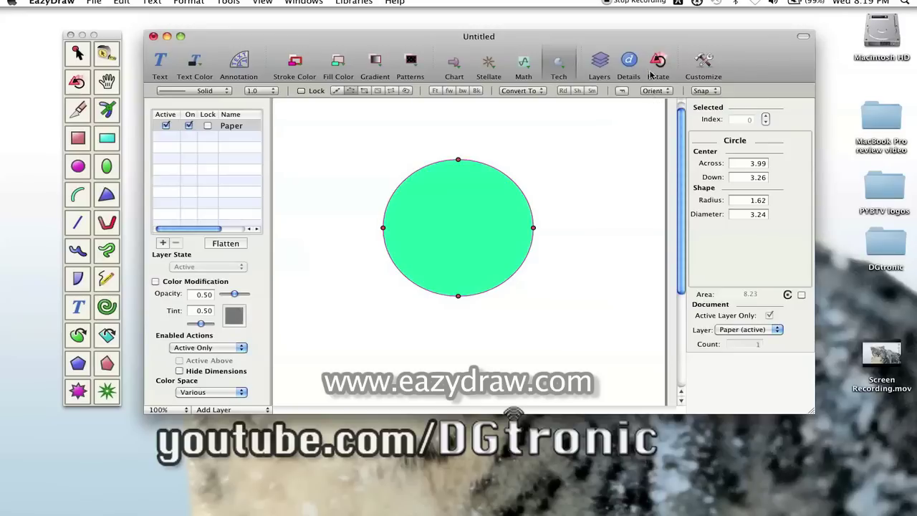
# Look through all the items offered for customizing the toolbar, and close the sheet without adding any
pyautogui.click(704, 60)
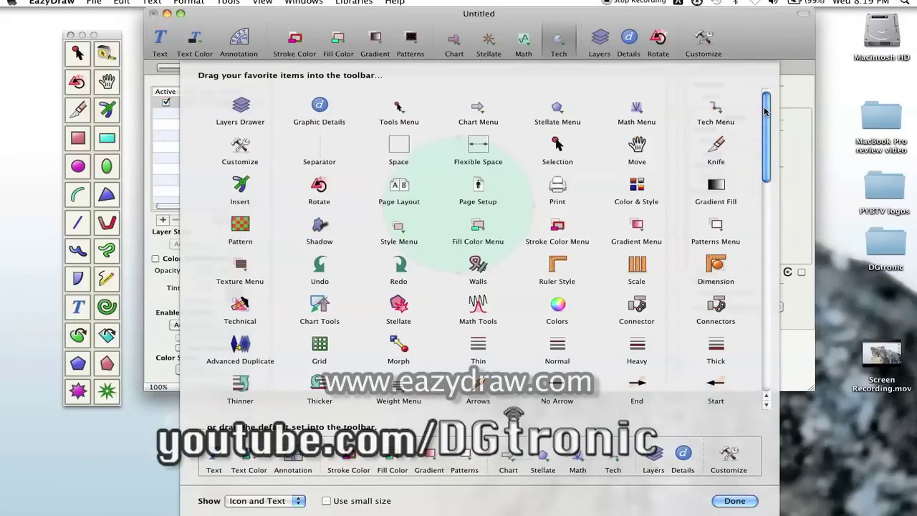
pyautogui.moveTo(765, 111); pyautogui.dragTo(754, 312)
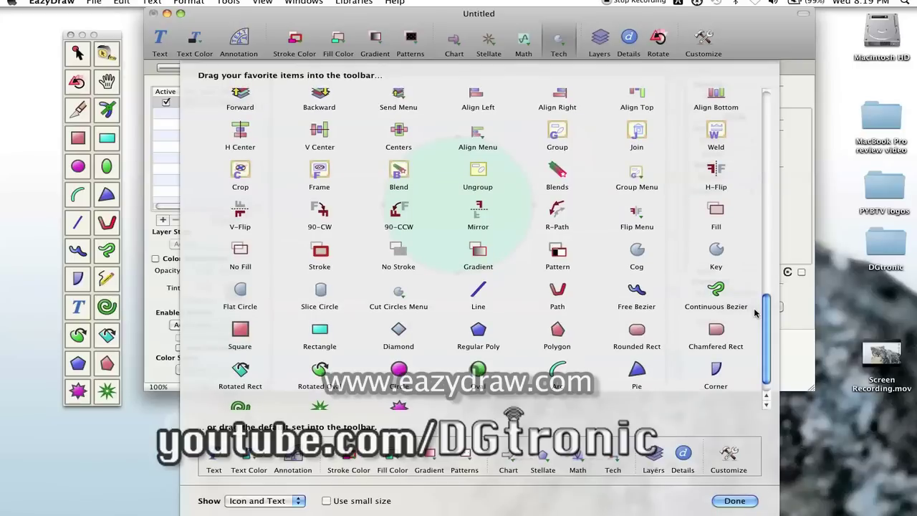
pyautogui.moveTo(754, 312); pyautogui.dragTo(764, 111)
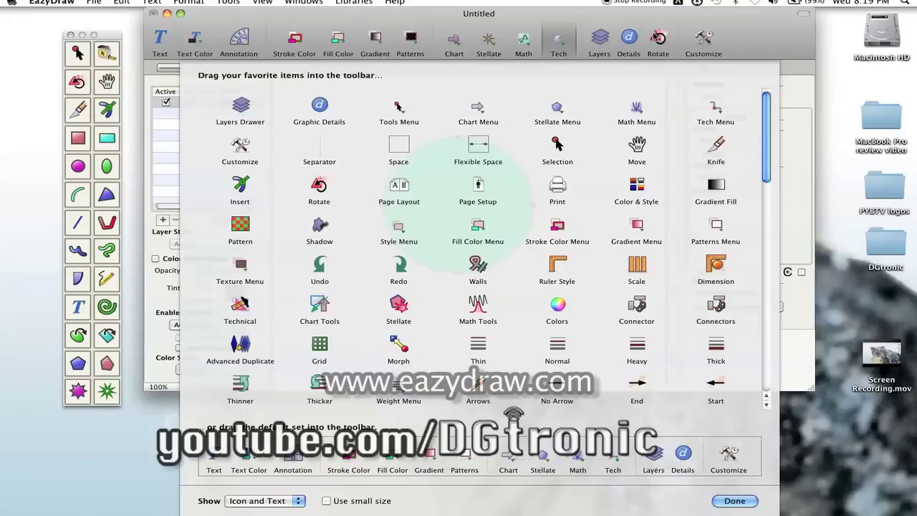
pyautogui.click(734, 501)
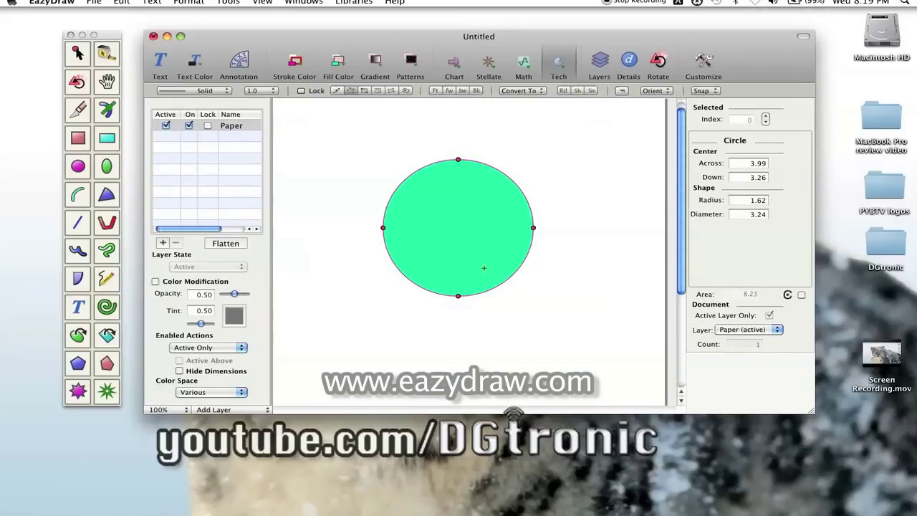
# Deselect the circle, turn on the rulers, and look through the measurement units, keeping inches
pyautogui.click(316, 236)
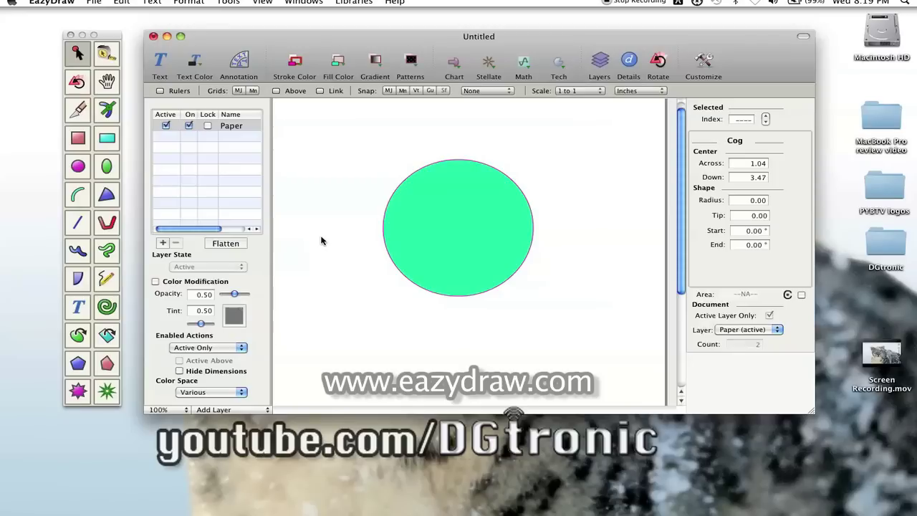
pyautogui.click(160, 91)
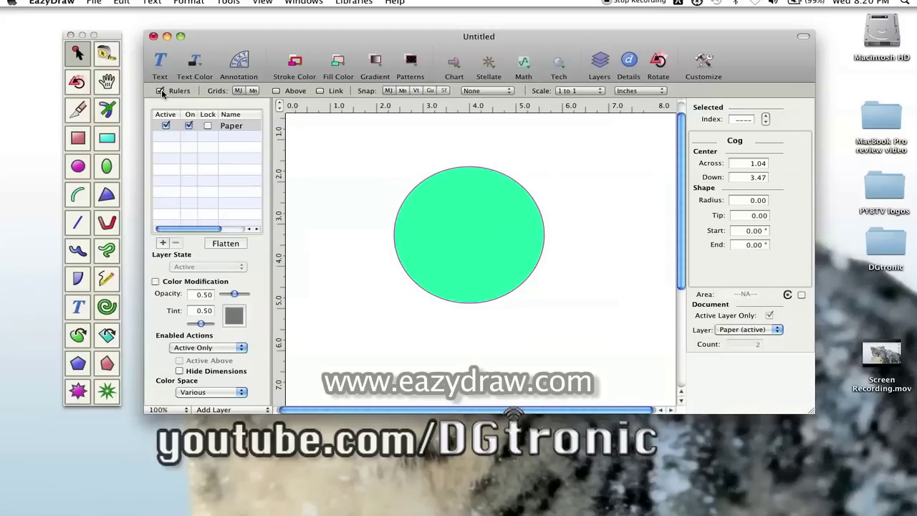
pyautogui.click(664, 91)
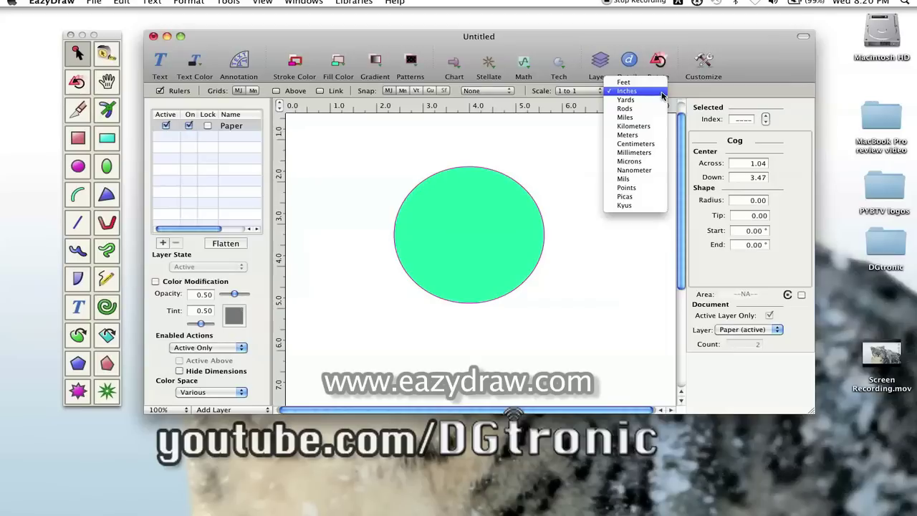
pyautogui.click(661, 93)
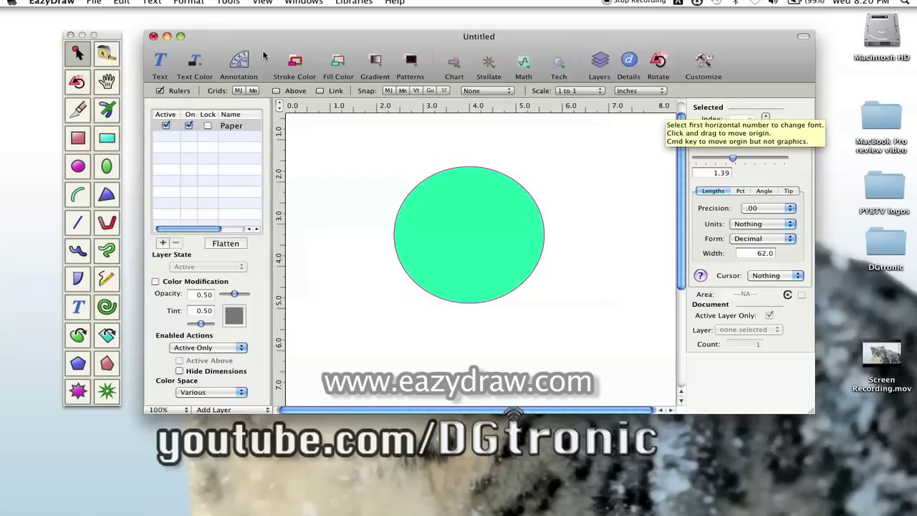
# Create a new blank document and close the circle drawing without saving it
pyautogui.click(94, 4)
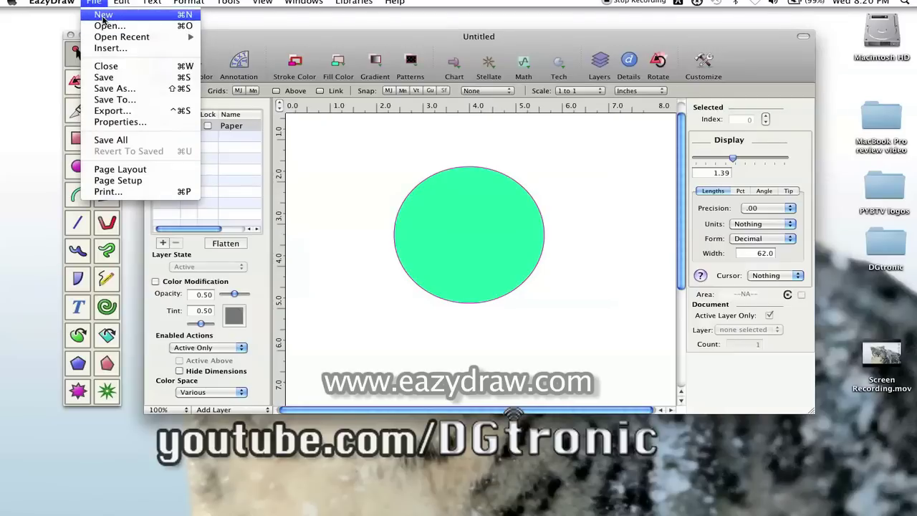
pyautogui.click(102, 16)
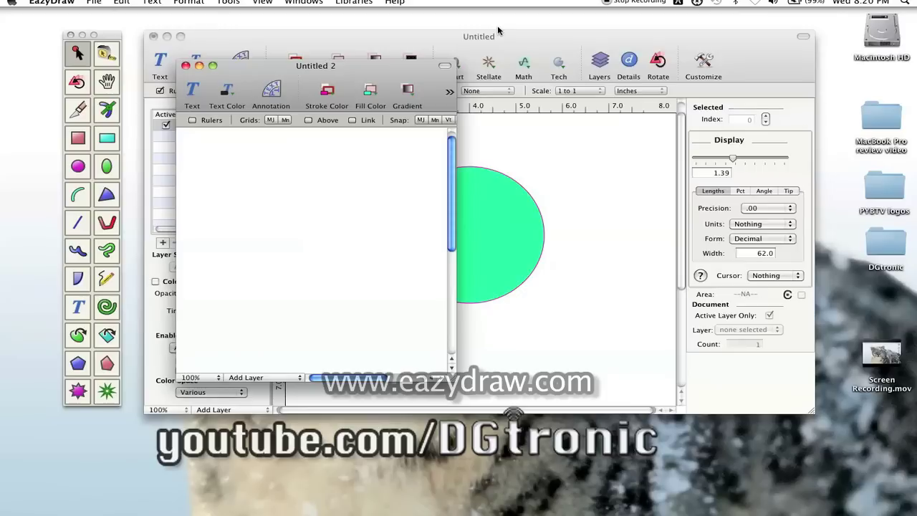
pyautogui.click(446, 48)
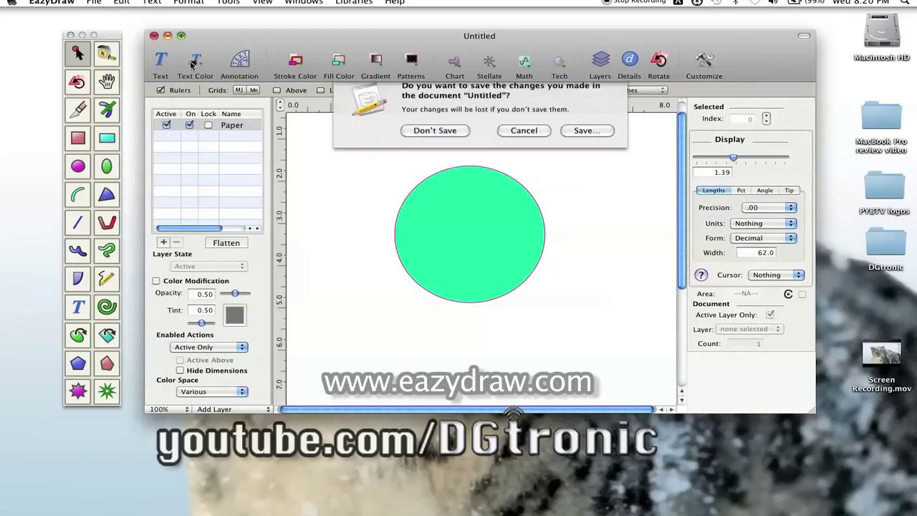
pyautogui.click(153, 36)
pyautogui.click(430, 141)
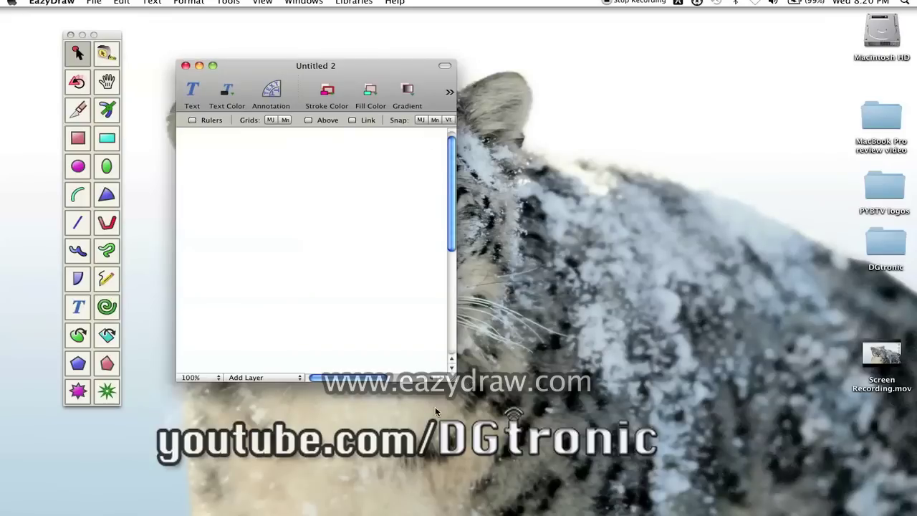
# Enlarge and reposition the new document's window so all its tools fit, and show the layer settings
pyautogui.moveTo(455, 378); pyautogui.dragTo(843, 409)
pyautogui.moveTo(329, 74); pyautogui.dragTo(281, 51)
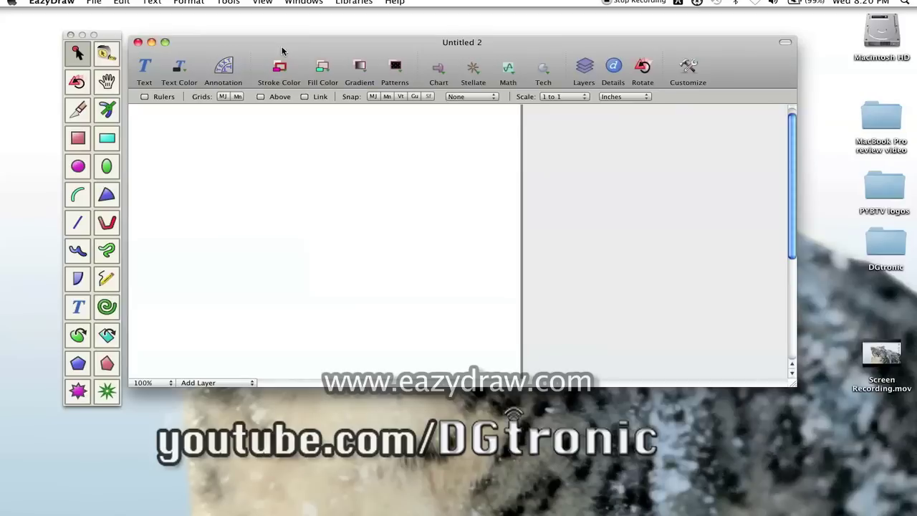
pyautogui.click(583, 66)
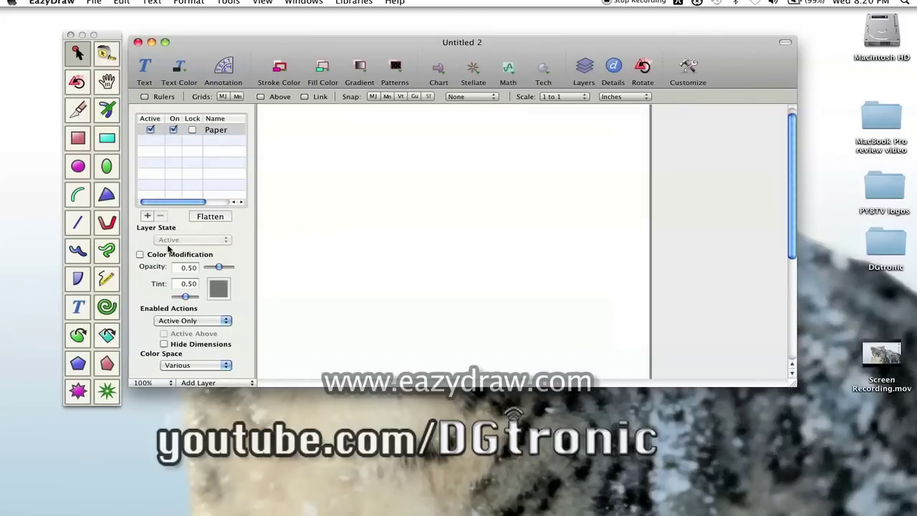
# Add four layers above the Paper layer and set the enabled actions to Show All
pyautogui.click(146, 217)
pyautogui.click(147, 216)
pyautogui.click(147, 216)
pyautogui.click(147, 216)
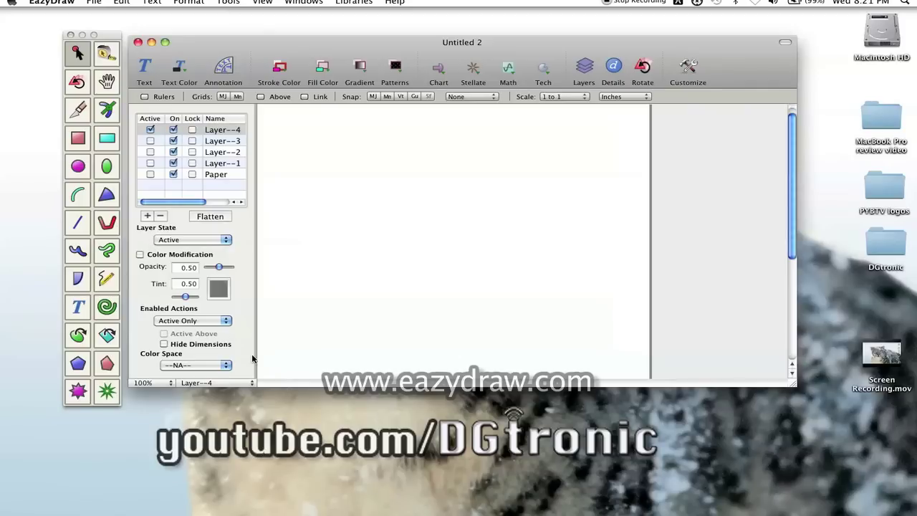
pyautogui.click(224, 326)
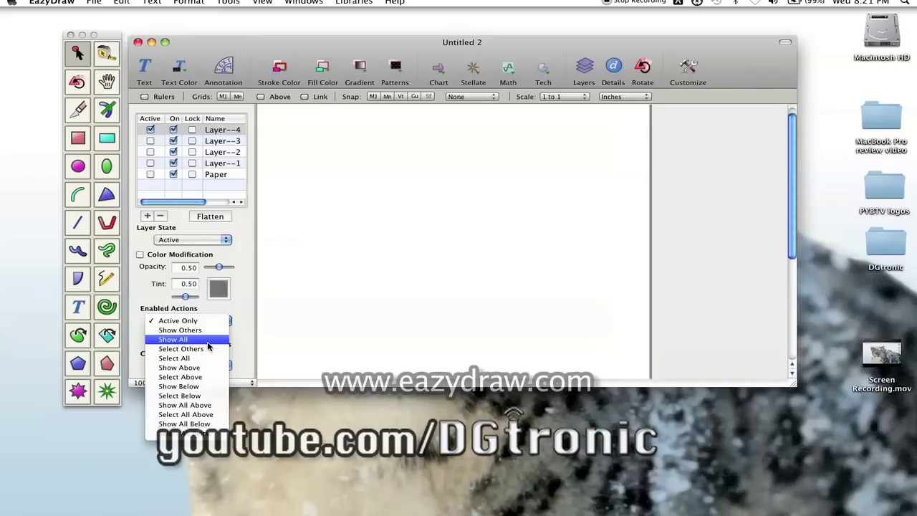
pyautogui.click(209, 340)
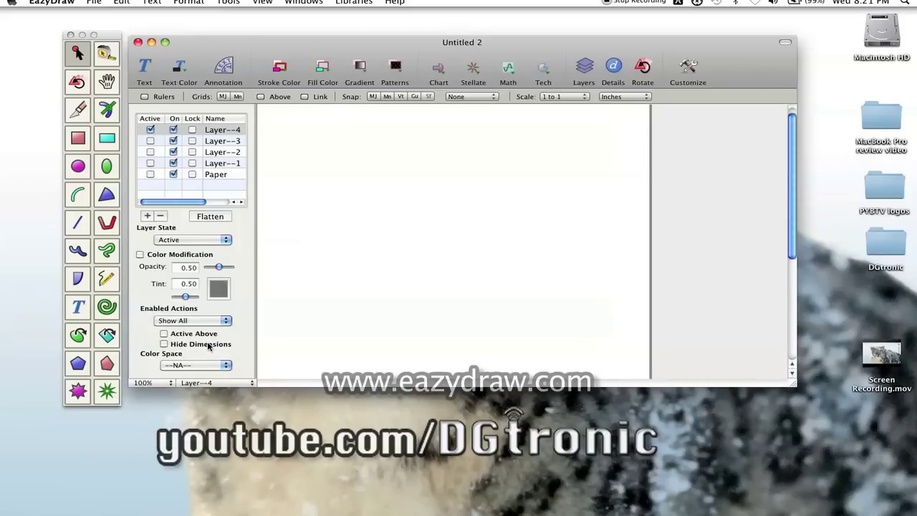
# Make Layer--1 the active layer and draw a tall, narrow ellipse in the upper part of the page
pyautogui.click(149, 163)
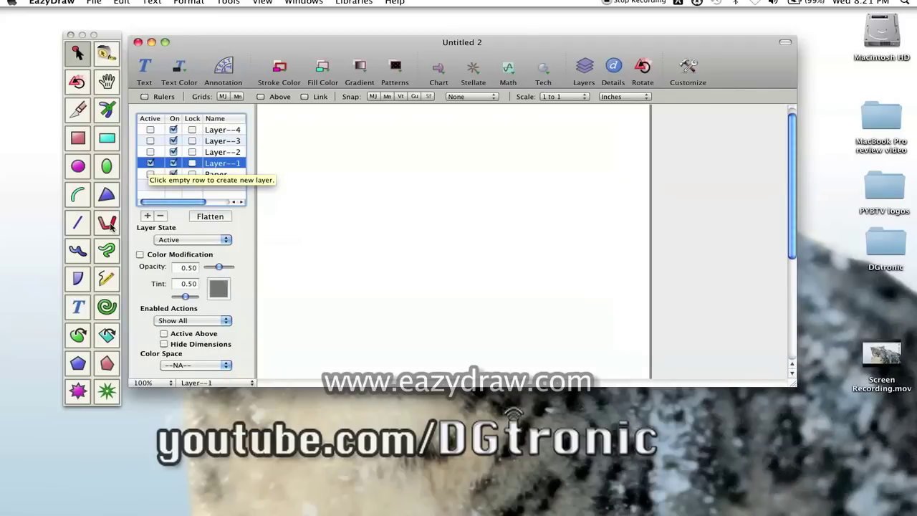
pyautogui.click(106, 167)
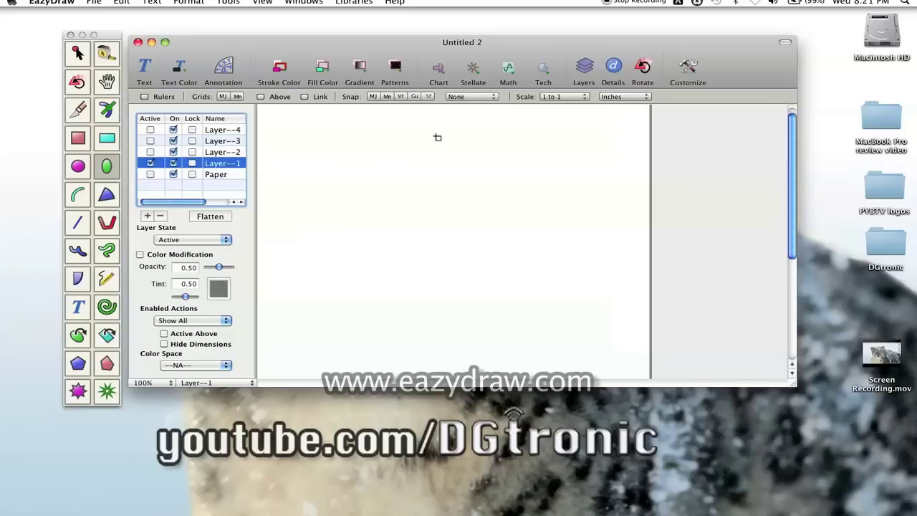
pyautogui.moveTo(445, 118); pyautogui.dragTo(543, 280)
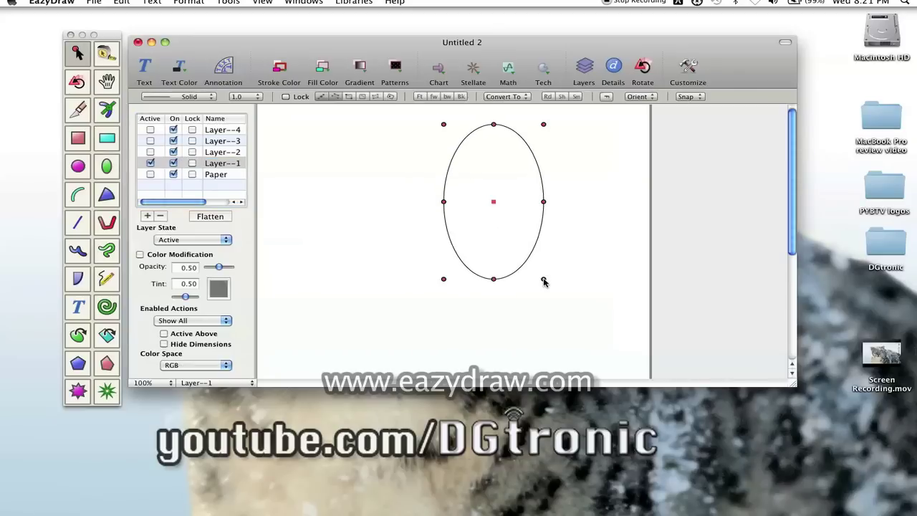
# Fill the ellipse with bright blue and move it slightly to the left on the page
pyautogui.click(328, 73)
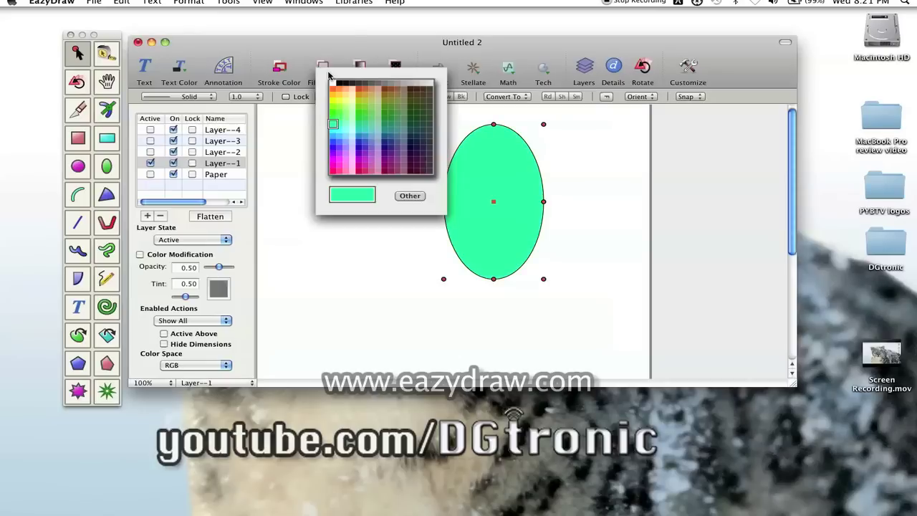
pyautogui.click(336, 149)
pyautogui.moveTo(484, 184); pyautogui.dragTo(440, 180)
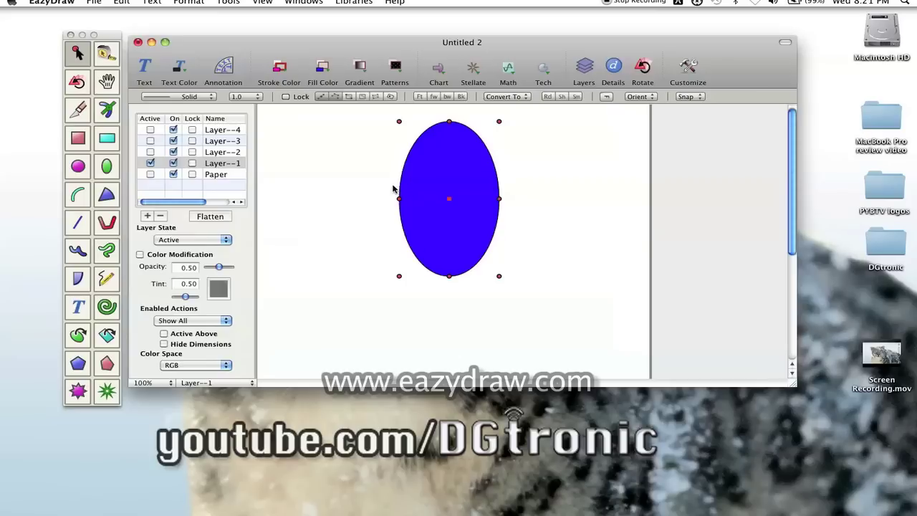
# Add an anchor point on the ellipse's upper right edge and adjust a curve handle to raise its top
pyautogui.click(104, 108)
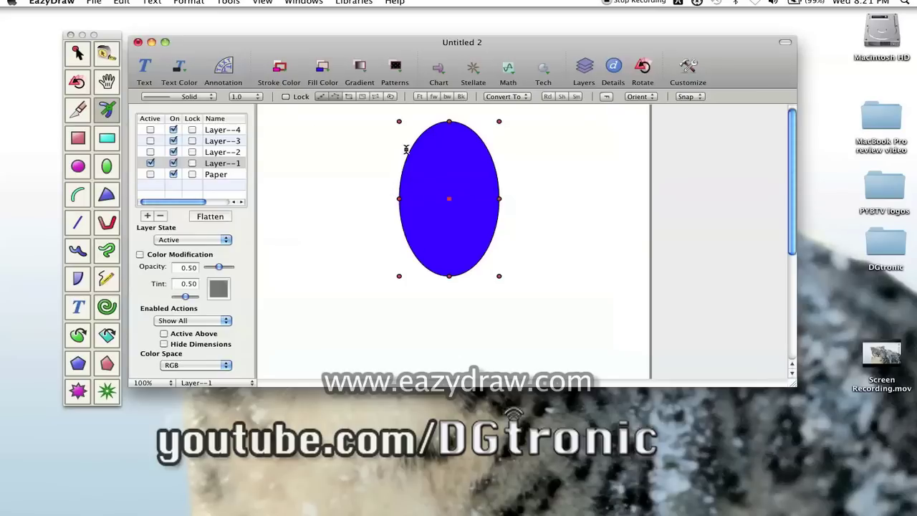
pyautogui.moveTo(412, 147); pyautogui.dragTo(488, 147)
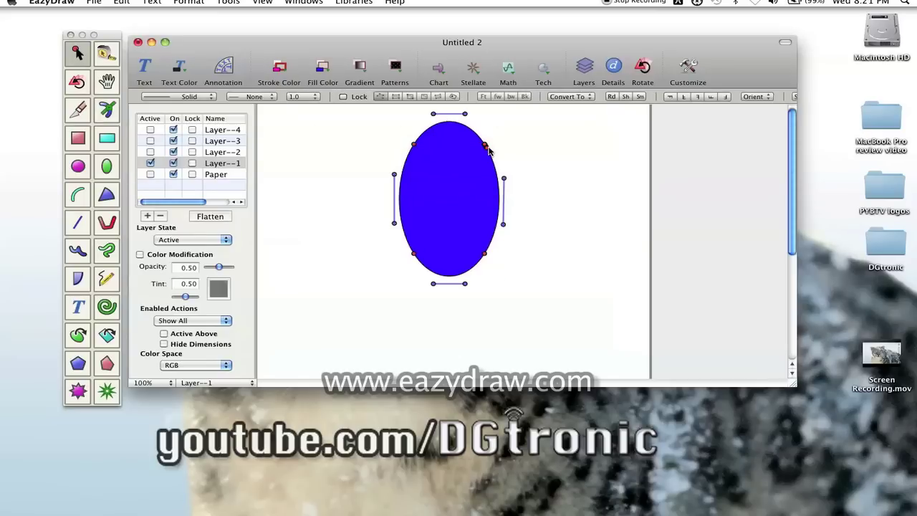
pyautogui.moveTo(433, 116)
pyautogui.mouseDown()
pyautogui.moveTo(435, 124)
pyautogui.moveTo(435, 94)
pyautogui.moveTo(444, 107)
pyautogui.mouseUp()
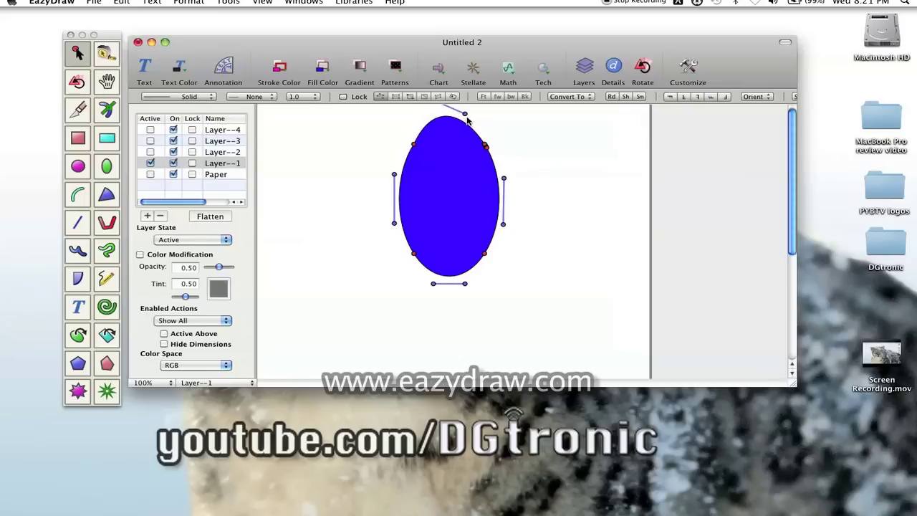
# Move the blue shape down the page to make room above its top curve handles
pyautogui.press('Down')
pyautogui.press('Down')
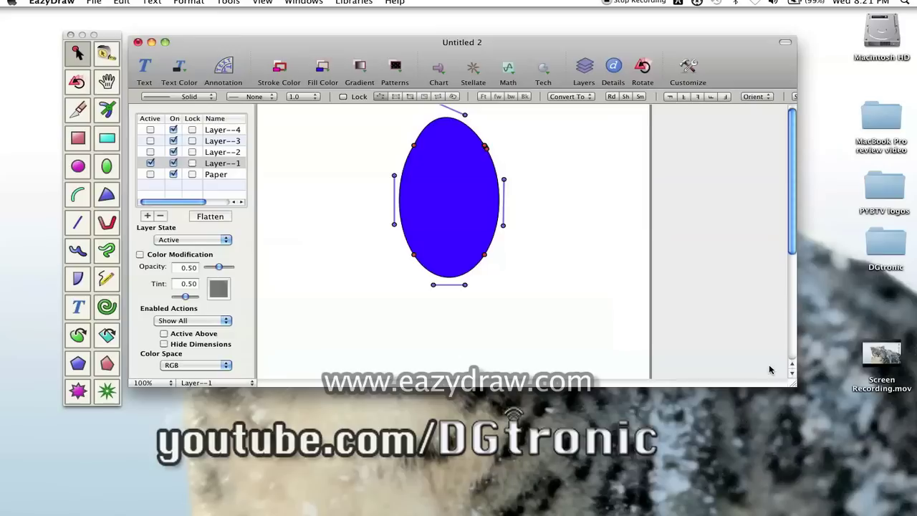
pyautogui.moveTo(455, 198); pyautogui.dragTo(453, 240)
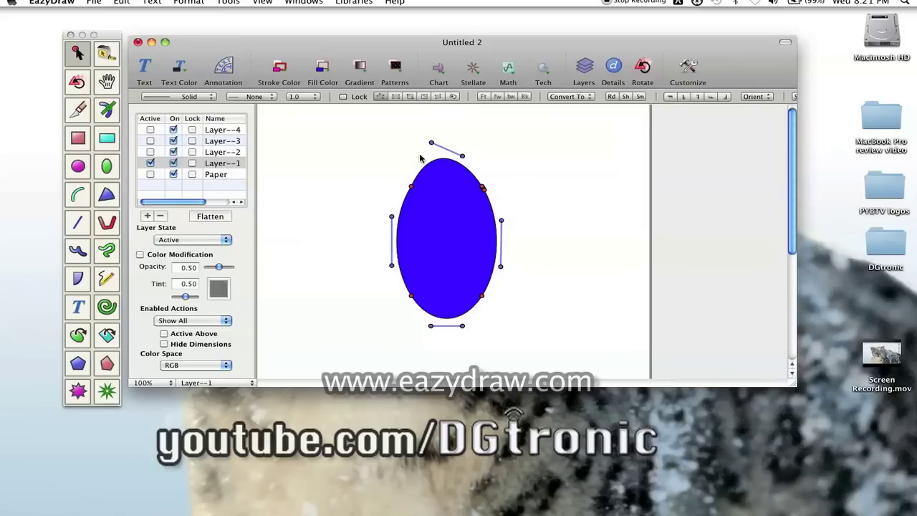
# Flatten the shape's top curve and pull its upper right anchor point up into a pointed tip, adjusting the curve handle beside it
pyautogui.moveTo(430, 143); pyautogui.dragTo(430, 150)
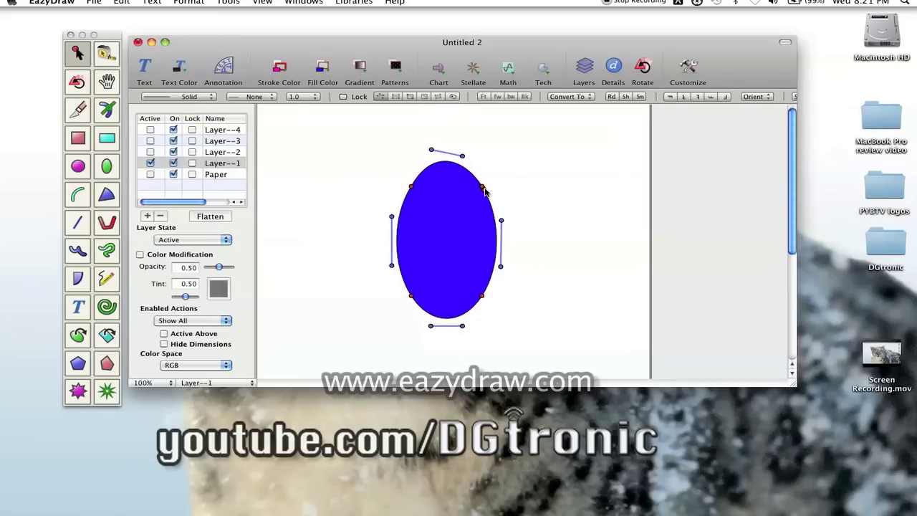
pyautogui.moveTo(480, 187); pyautogui.dragTo(428, 133)
pyautogui.moveTo(463, 161); pyautogui.dragTo(433, 156)
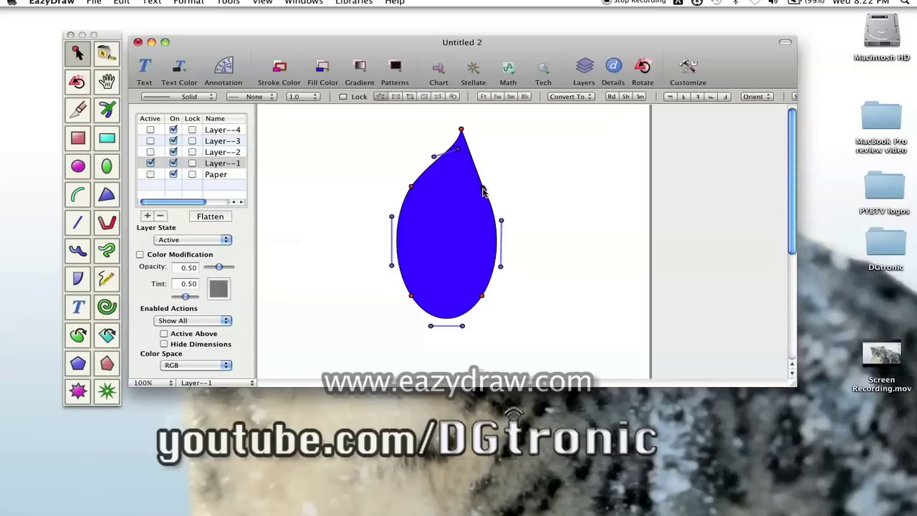
# Adjust the anchor point and curve handles on the right edge below the tip to smooth the teardrop's outline
pyautogui.moveTo(483, 190); pyautogui.dragTo(477, 149)
pyautogui.moveTo(474, 151); pyautogui.dragTo(470, 163)
pyautogui.moveTo(485, 192); pyautogui.dragTo(494, 171)
pyautogui.moveTo(479, 164); pyautogui.dragTo(474, 181)
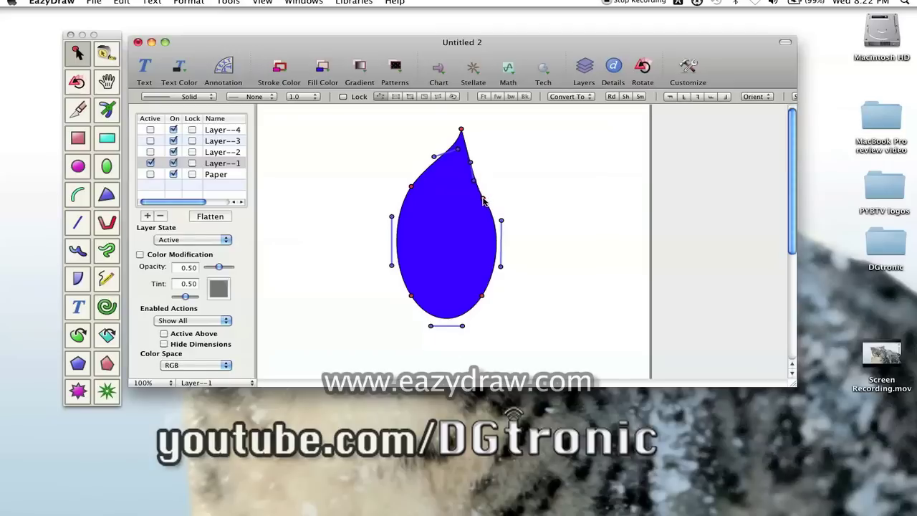
pyautogui.moveTo(486, 192); pyautogui.dragTo(484, 186)
pyautogui.moveTo(470, 164)
pyautogui.mouseDown()
pyautogui.moveTo(470, 180)
pyautogui.moveTo(486, 183)
pyautogui.moveTo(479, 169)
pyautogui.mouseUp()
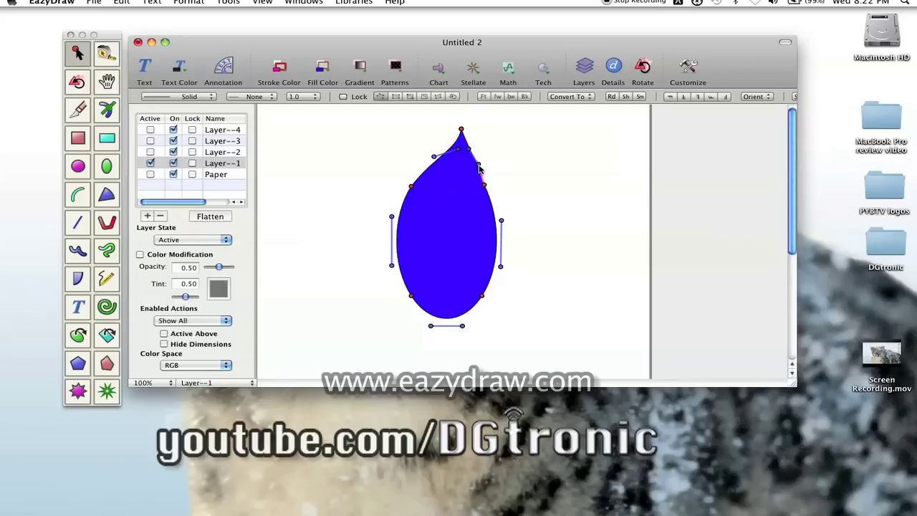